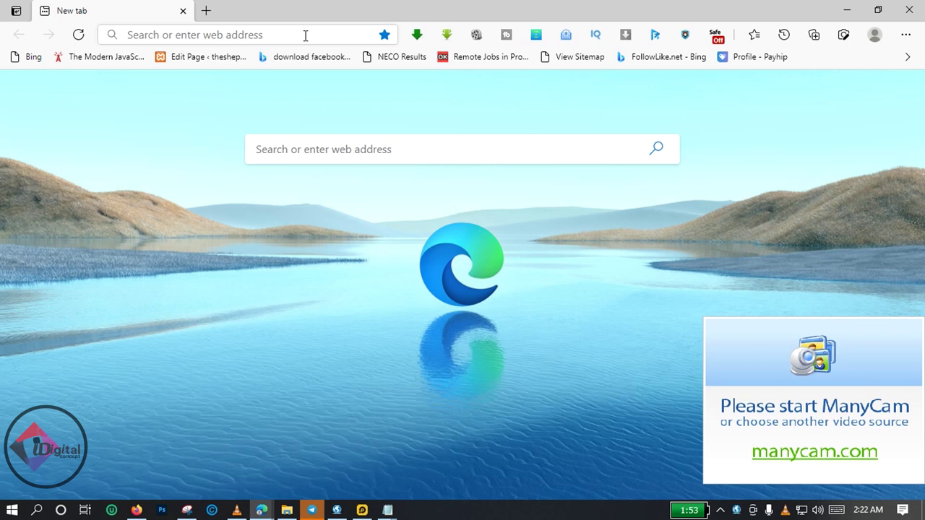
Load google.com from the address bar.
left_click(305, 36)
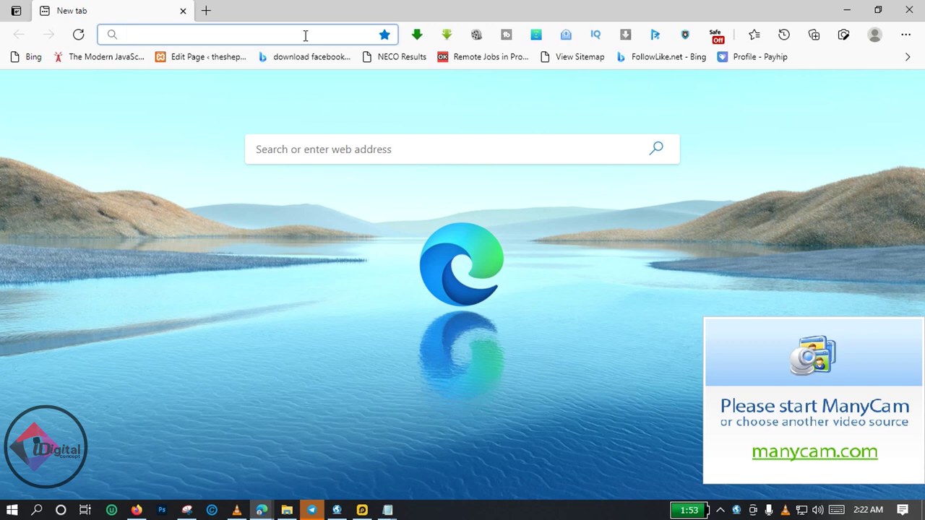
type("google.com")
key("Return")
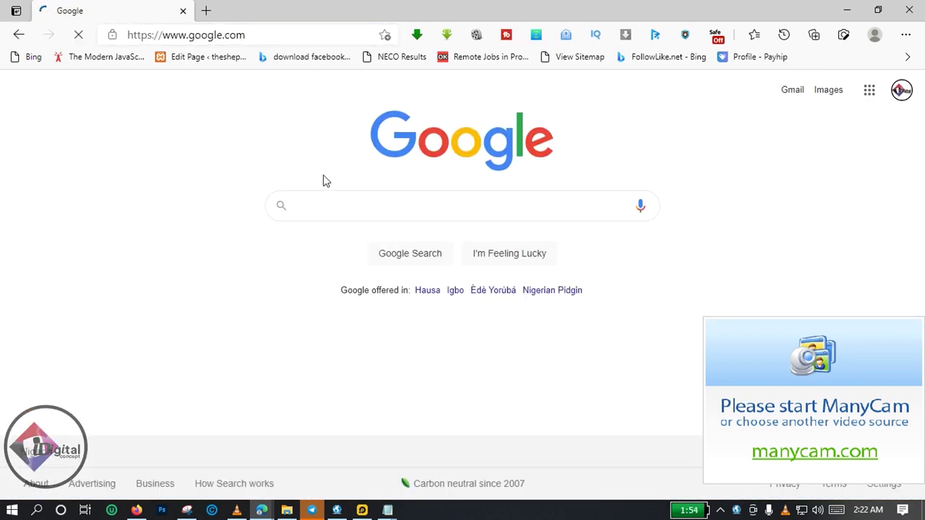
Search Google for 'open a gmail account'.
left_click(363, 209)
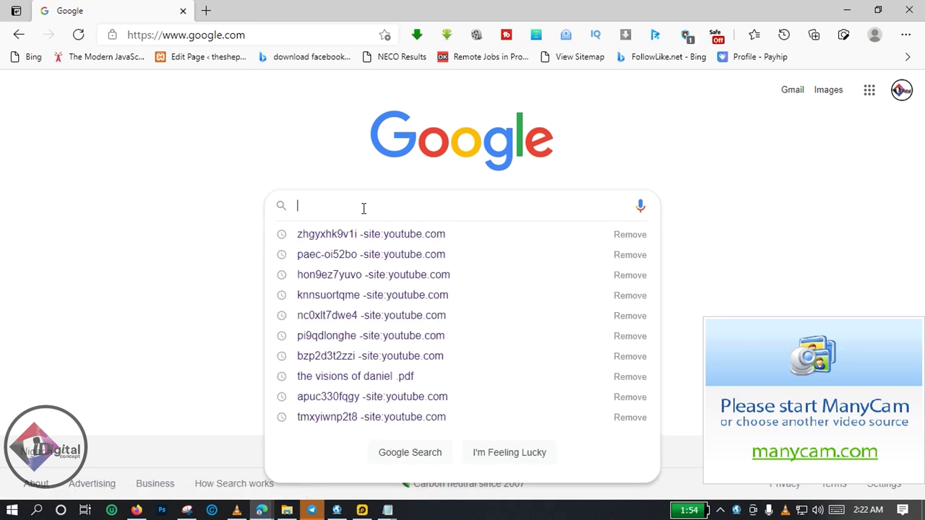
type("open a ")
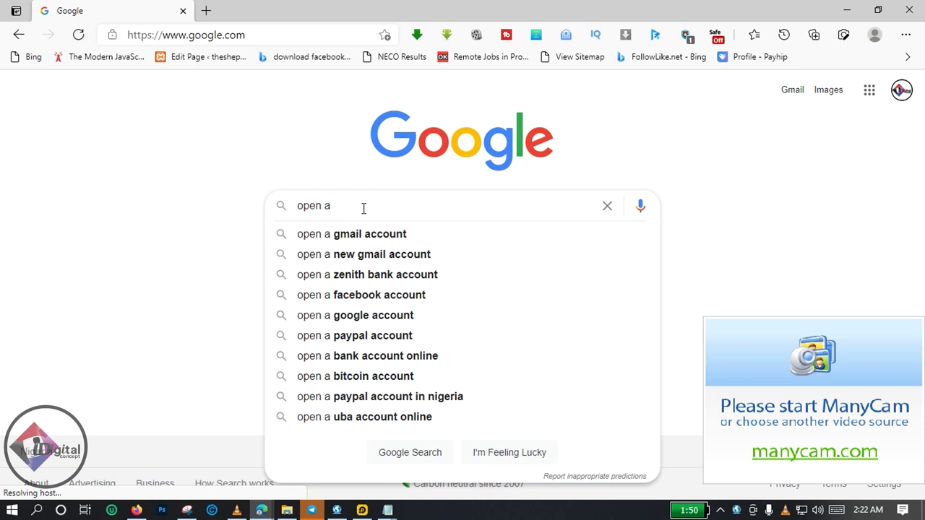
type("gma")
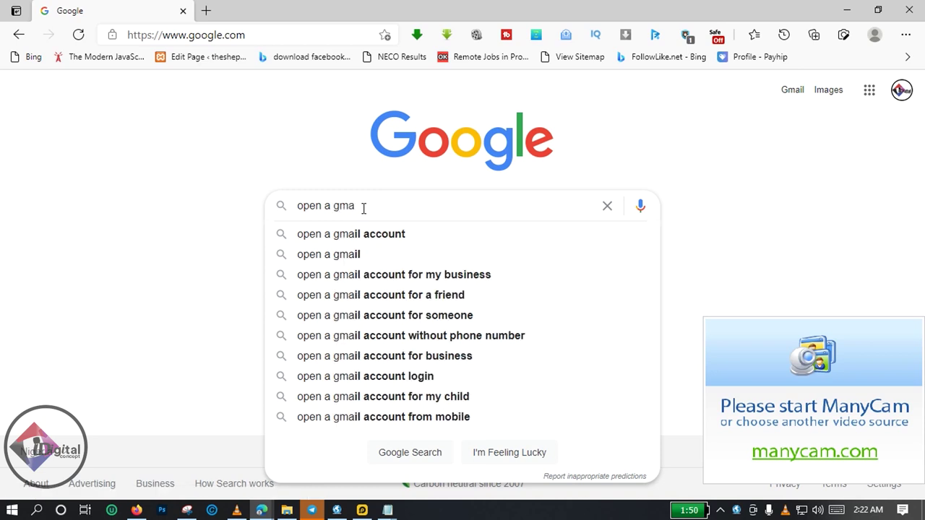
key("Down")
key("Return")
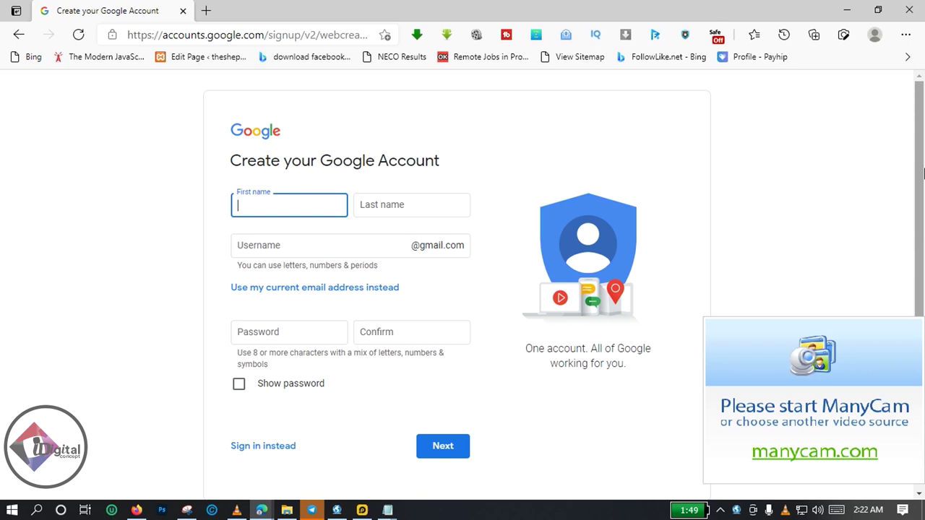
Enter the first and last name in the signup form.
scroll(922, 189, "down", 2)
scroll(923, 189, "up", 1)
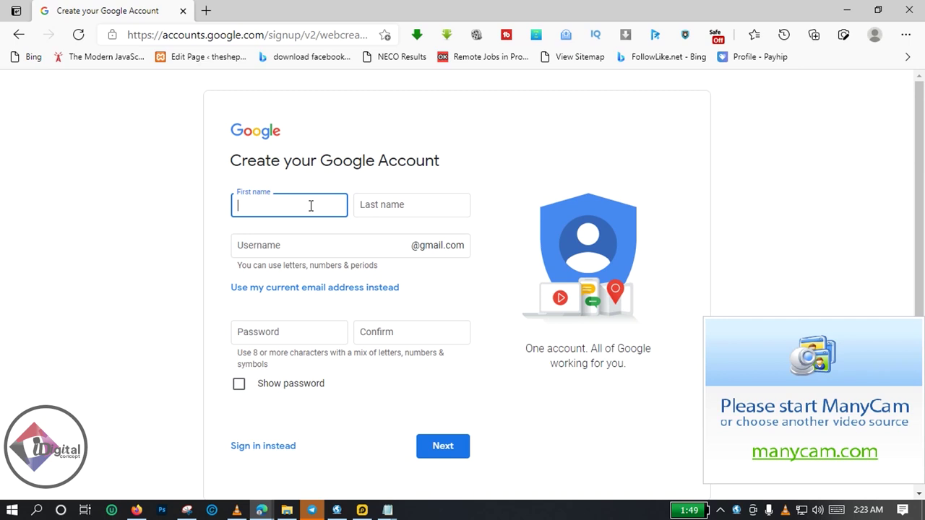
type("digital")
key("Tab")
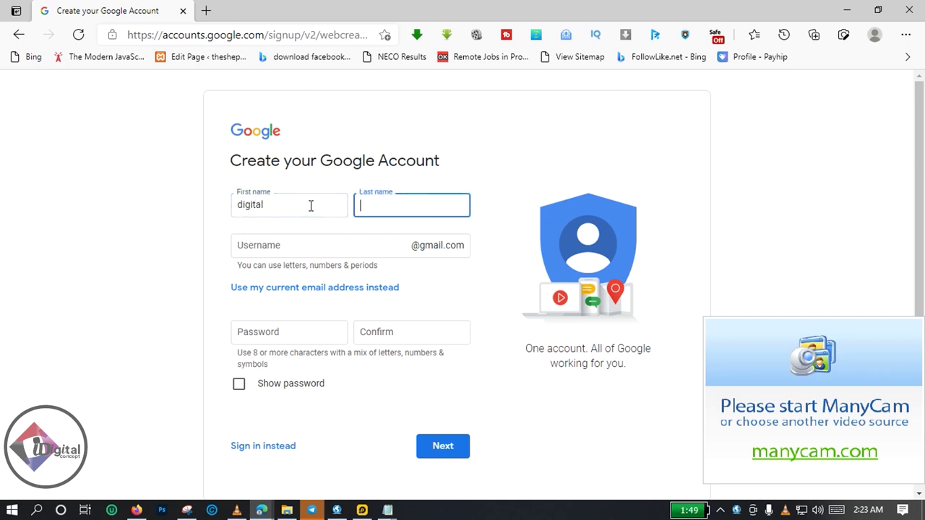
type("dree")
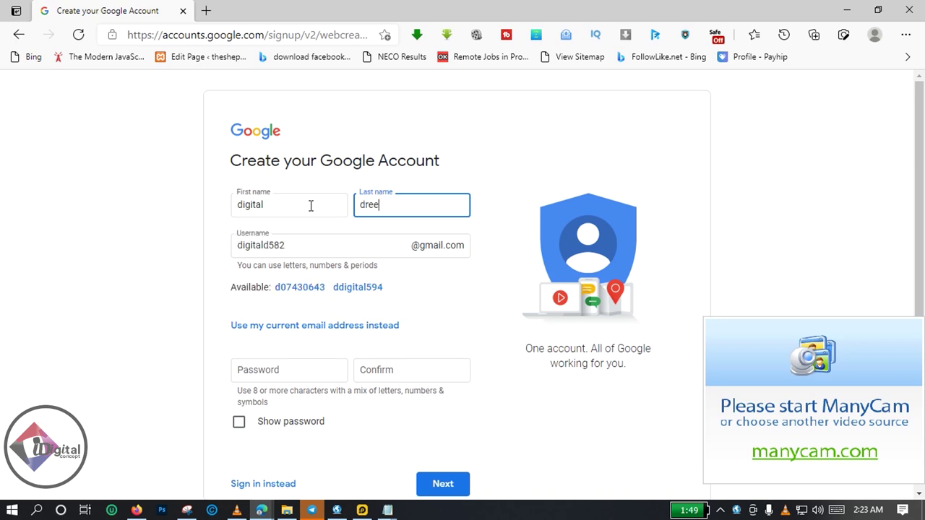
key("BackSpace")
Replace the suggested username with a custom one and check its availability.
left_click(323, 248)
left_click_drag(303, 249, 231, 253)
key("BackSpace")
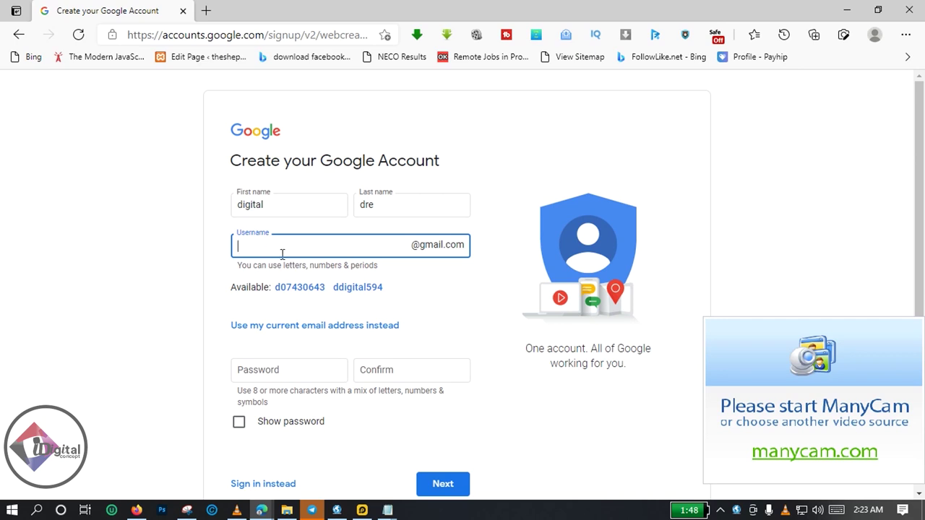
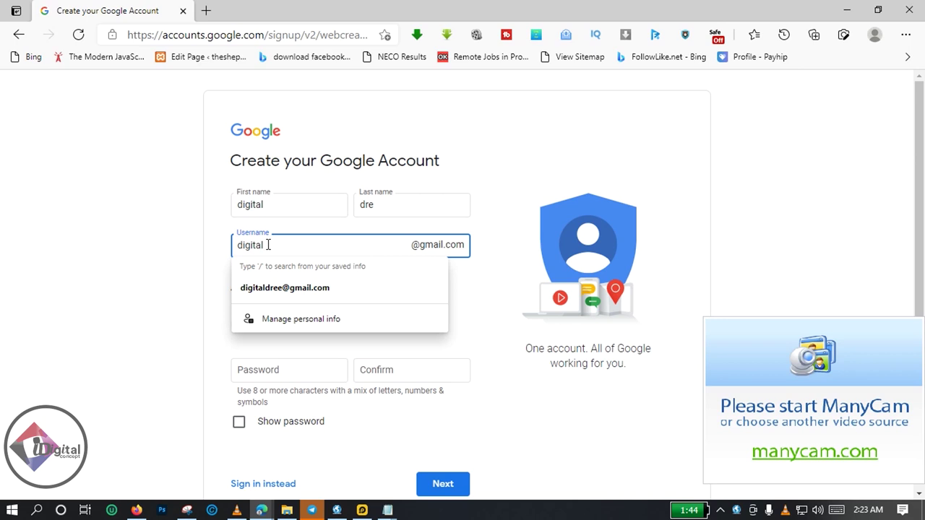
left_click(491, 267)
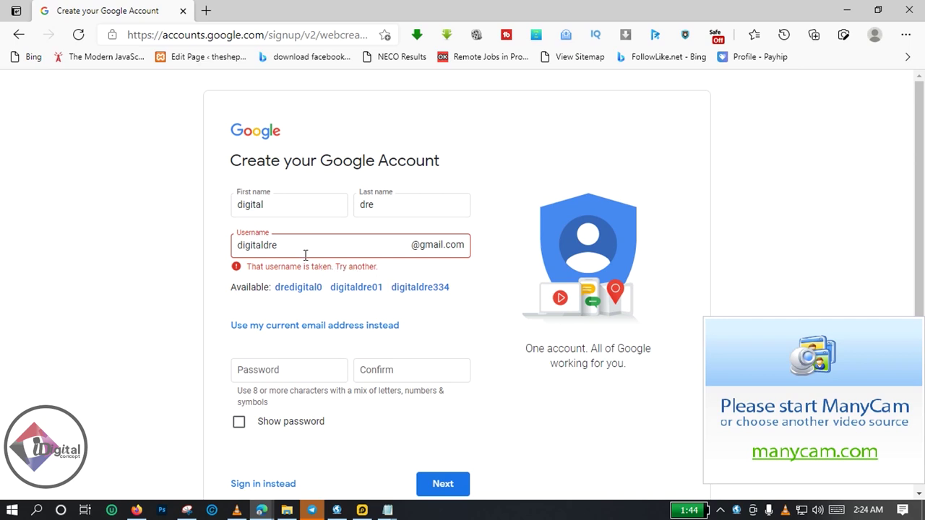
Take an available suggested username, then enter and confirm the account password.
left_click(308, 293)
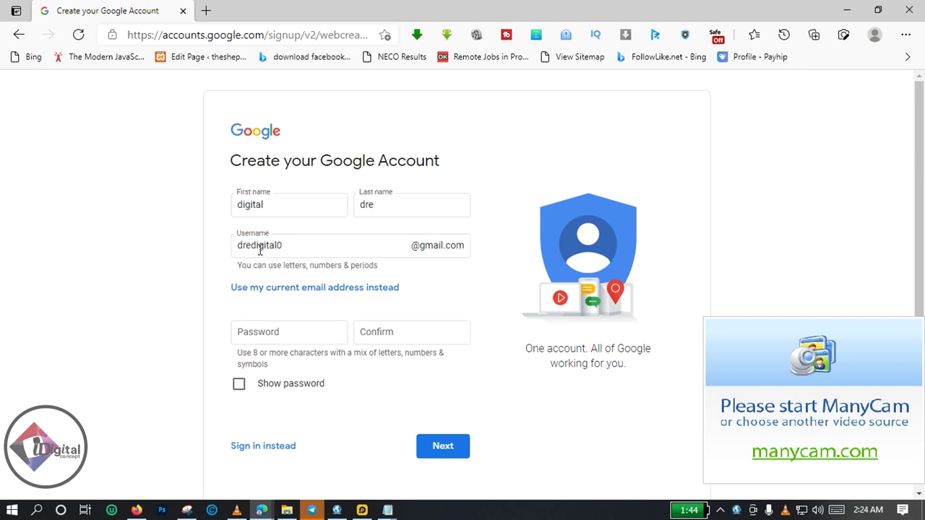
left_click(312, 336)
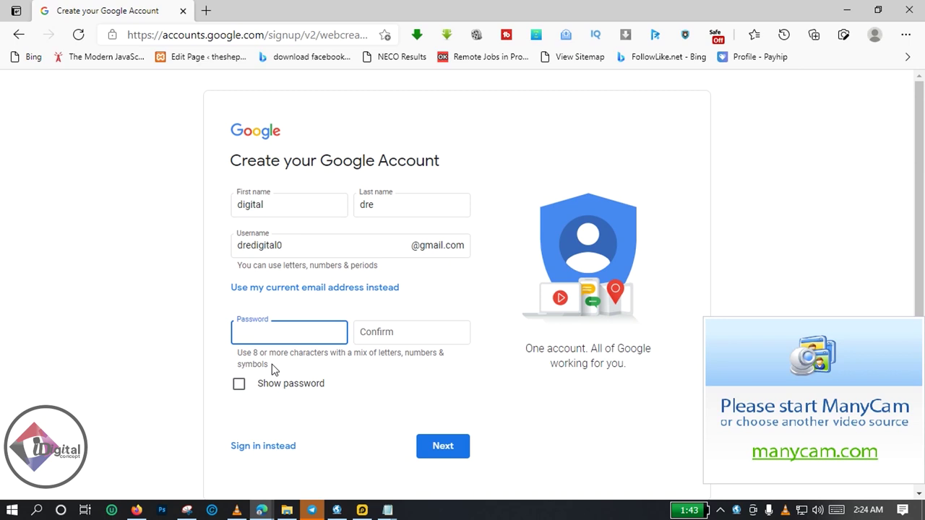
left_click_drag(269, 366, 233, 358)
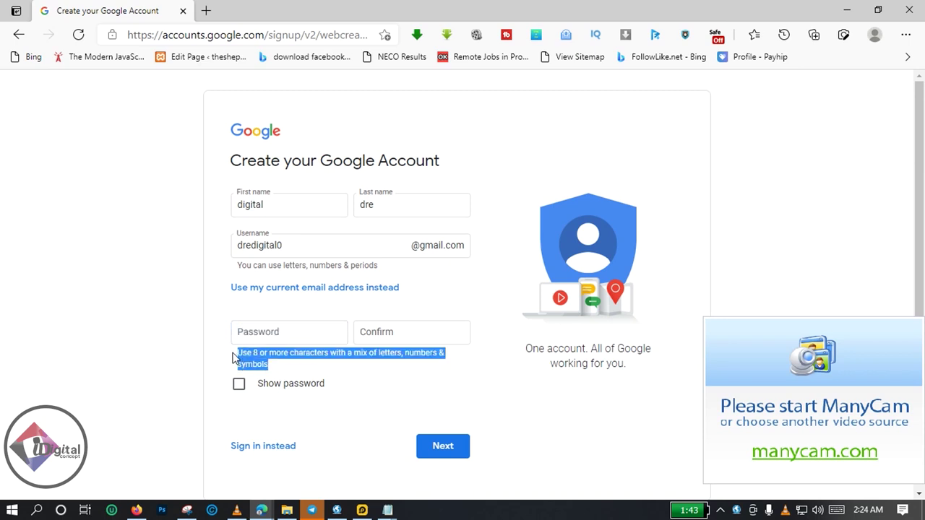
left_click(279, 334)
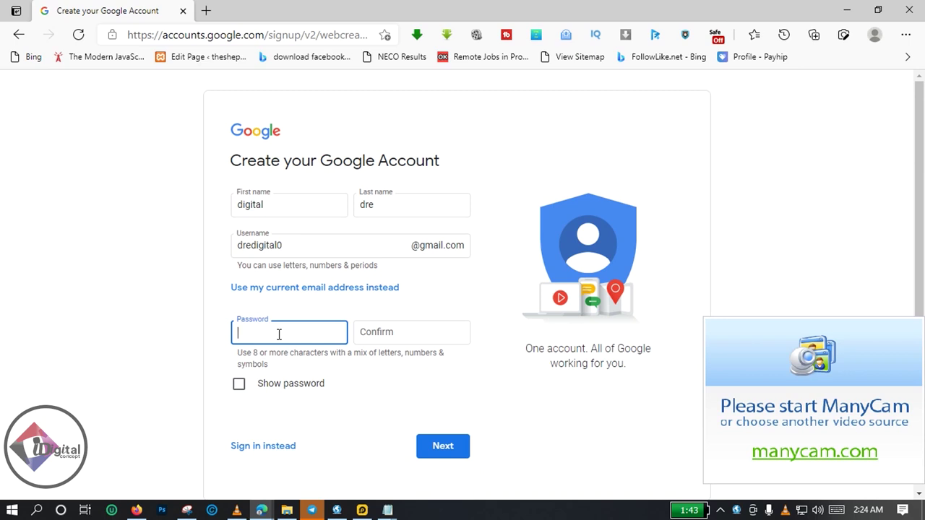
type("•••••••••••••••")
left_click(391, 335)
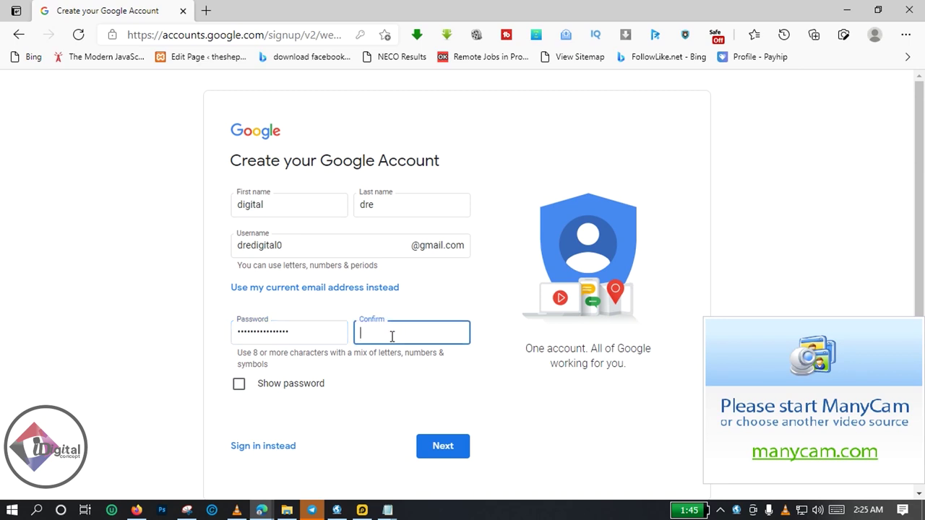
type("•••••••")
Submit the account details, paste the phone number, and enter the texted verification code.
left_click(440, 451)
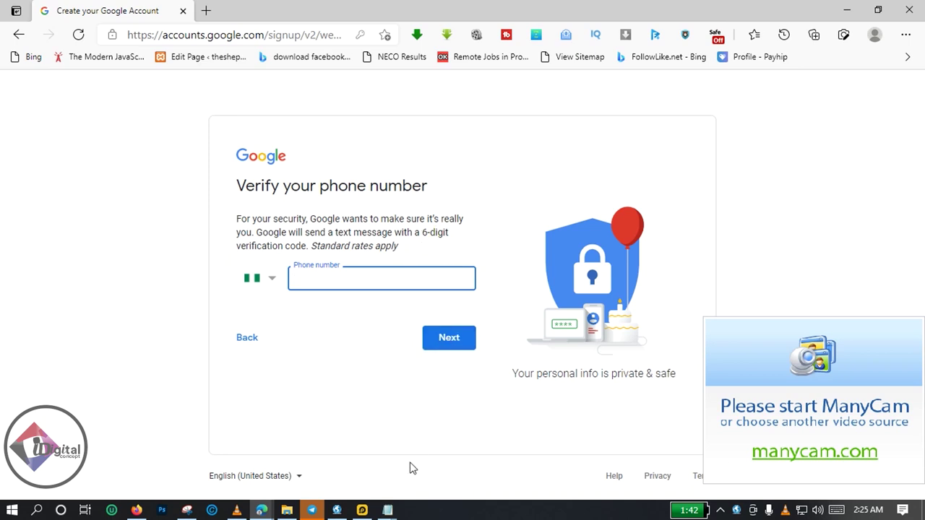
key("ctrl+v")
left_click(438, 345)
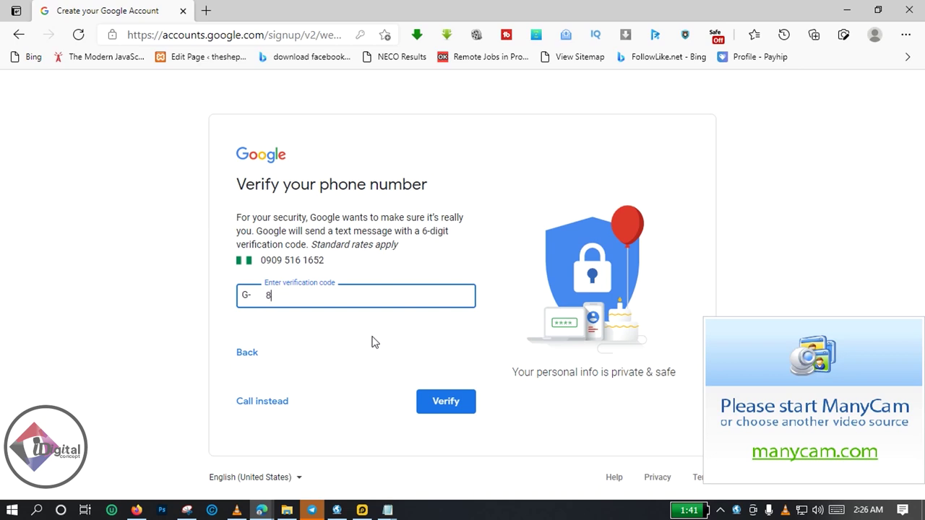
left_click(452, 409)
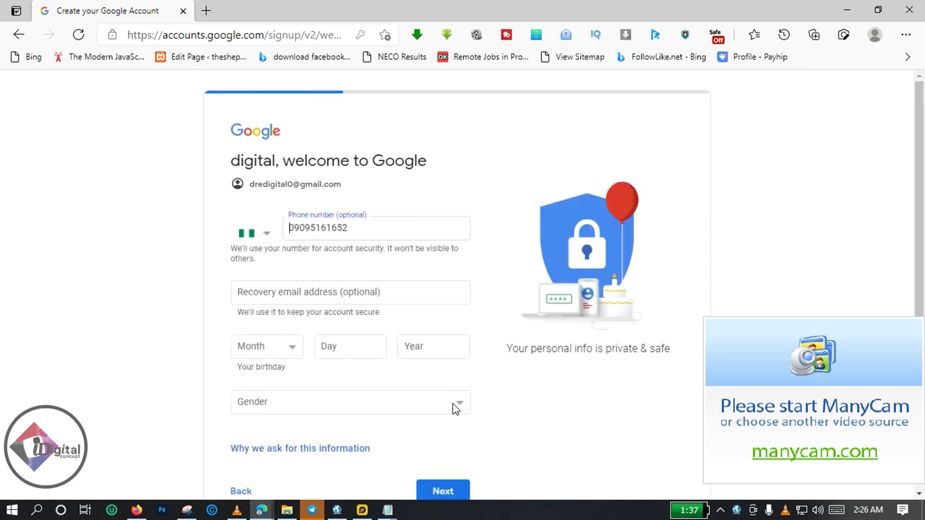
left_click(365, 282)
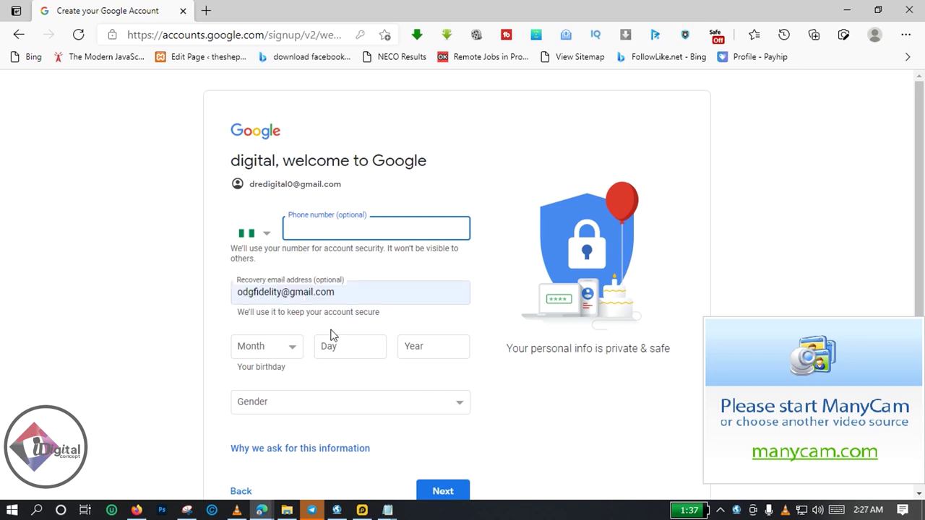
left_click(293, 347)
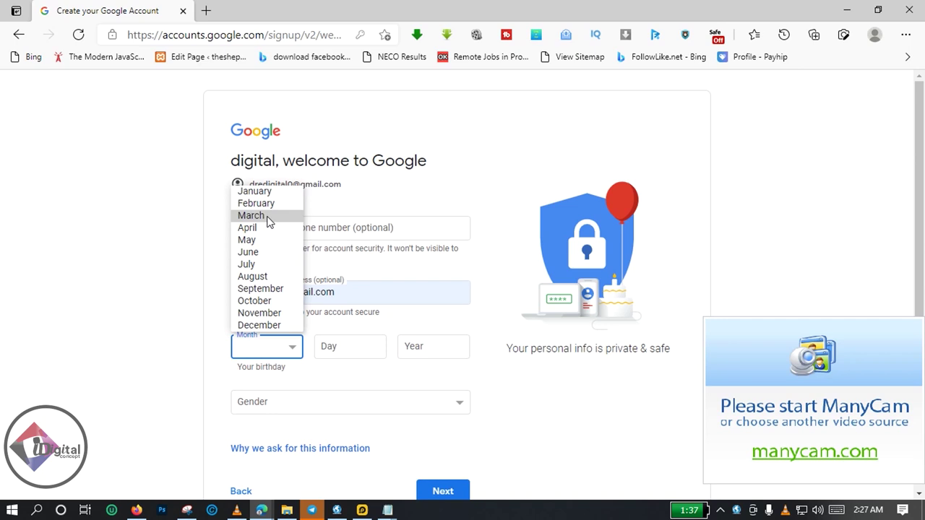
left_click(261, 243)
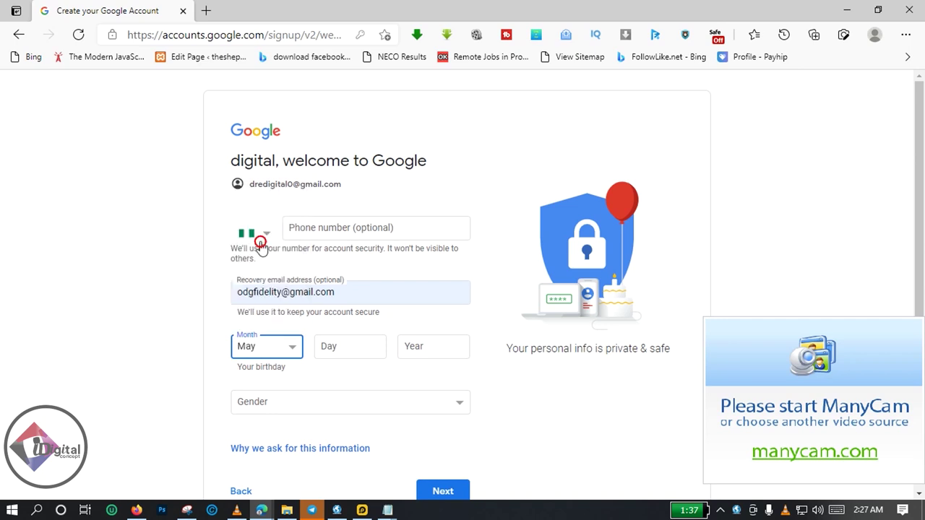
left_click(354, 347)
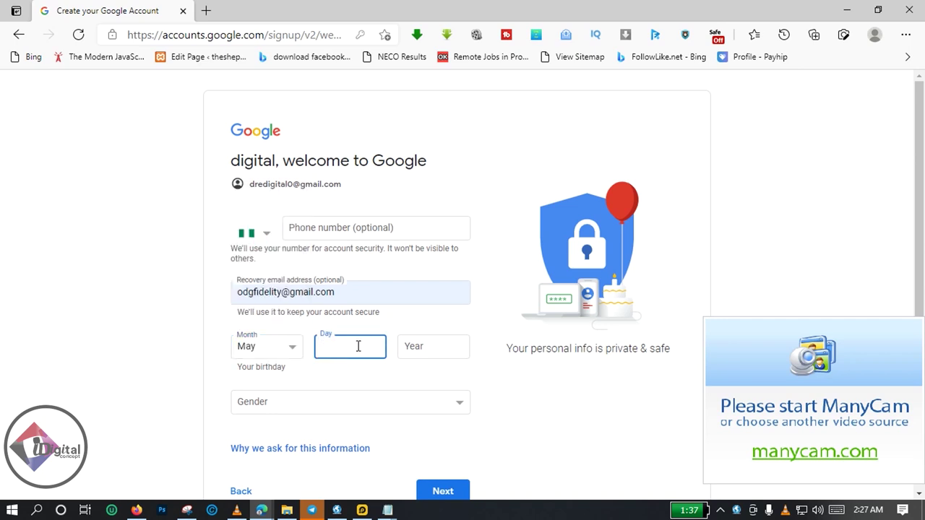
type("02")
left_click(433, 349)
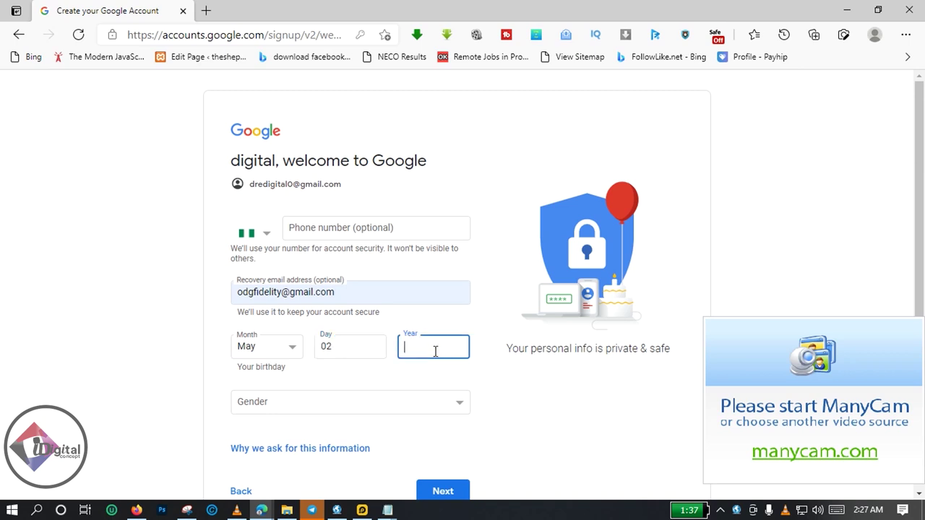
type("2000")
Set gender to Rather not say and submit the details step.
left_click(447, 405)
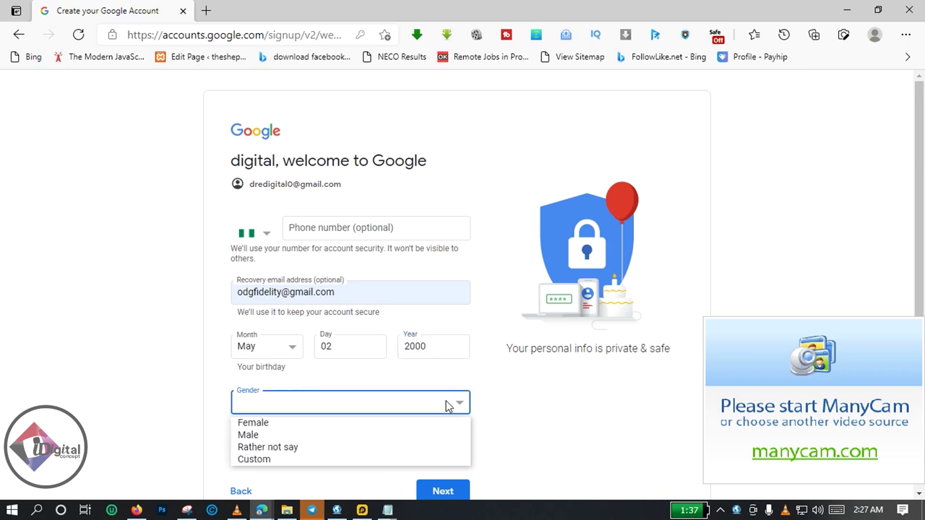
left_click(273, 449)
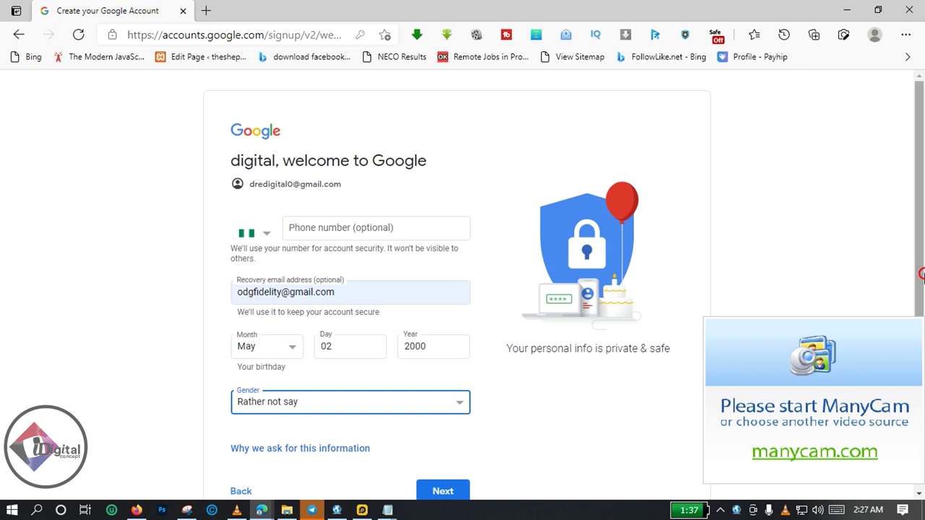
scroll(921, 274, "down", 2)
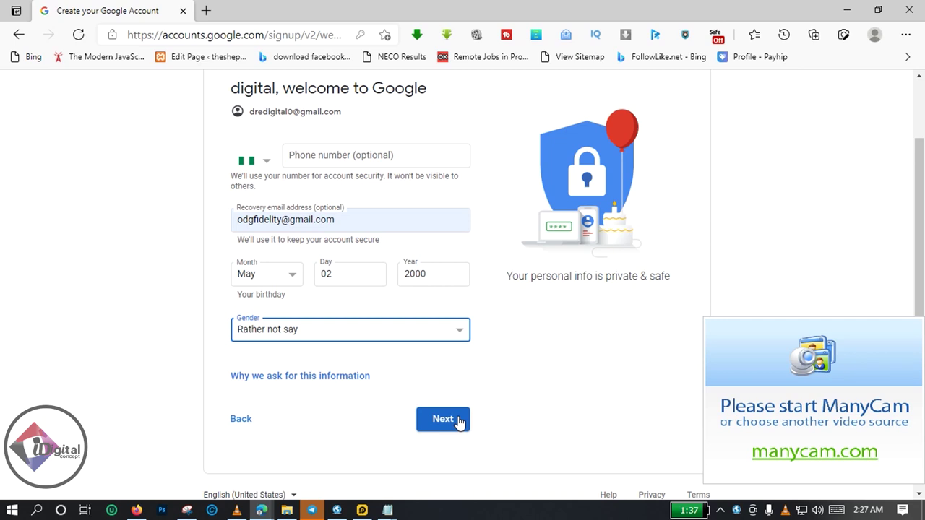
left_click(455, 422)
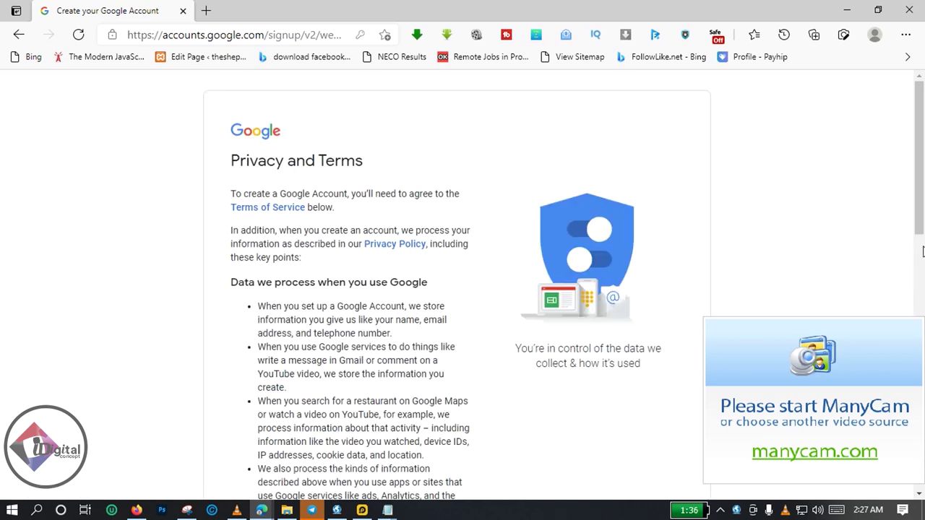
Scroll through the Privacy and Terms text down to the bottom of the page.
scroll(922, 175, "down", 2)
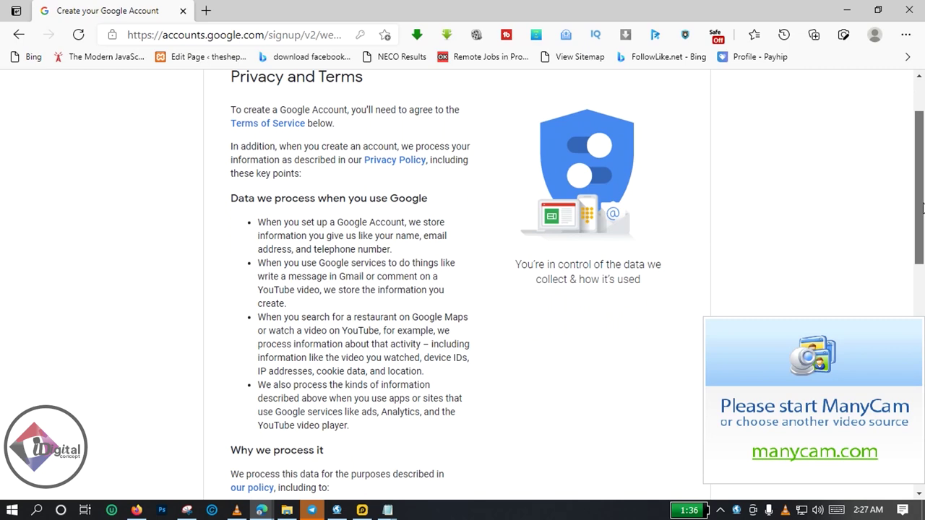
scroll(921, 167, "up", 2)
scroll(921, 167, "down", 2)
scroll(921, 170, "up", 2)
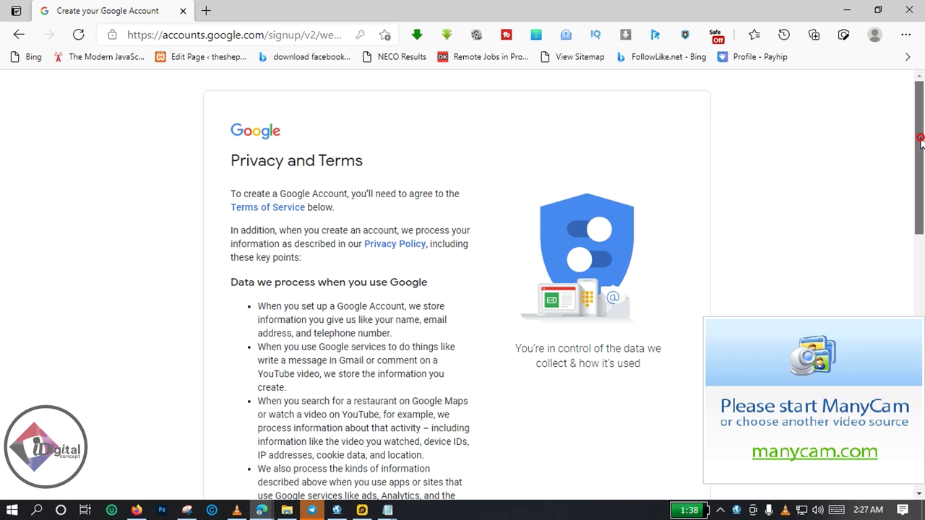
scroll(920, 159, "down", 1)
left_click_drag(920, 167, 920, 376)
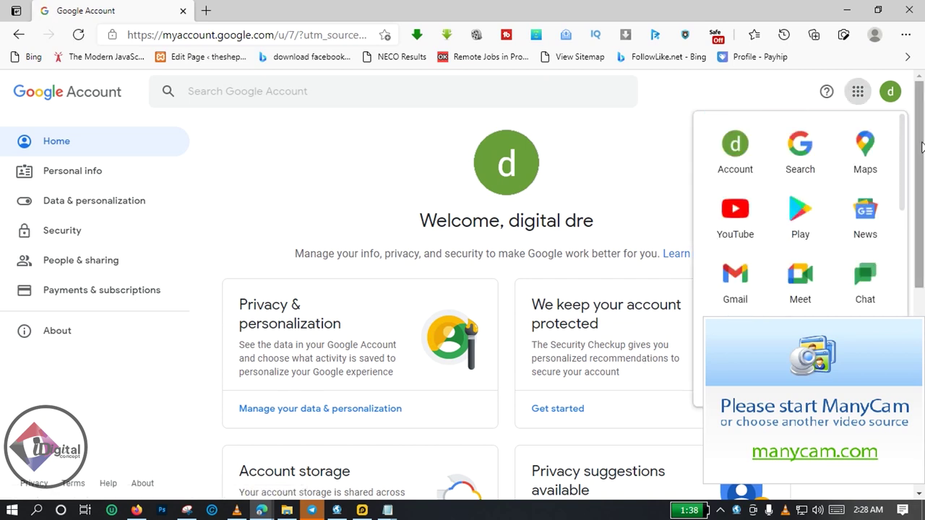
Scroll over the new Google Account's welcome home page.
scroll(759, 145, "down", 1)
scroll(687, 145, "up", 1)
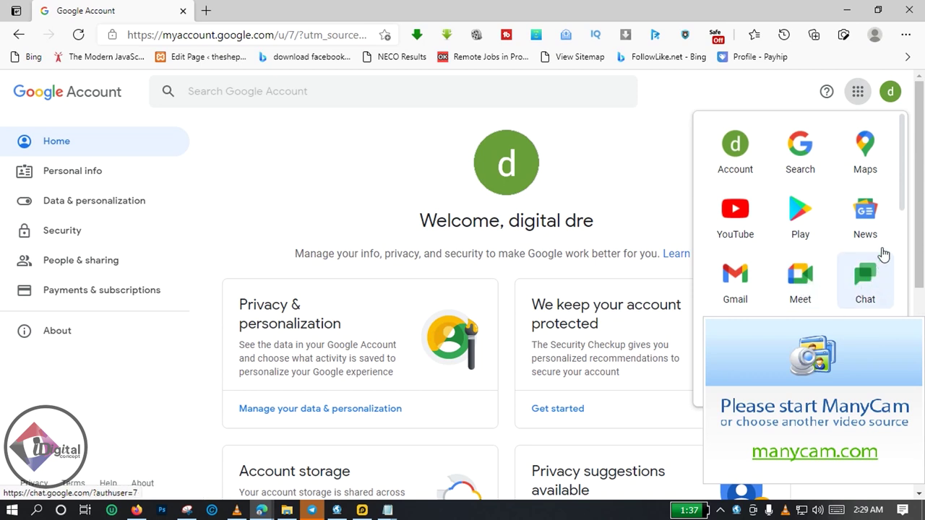
left_click_drag(902, 196, 903, 239)
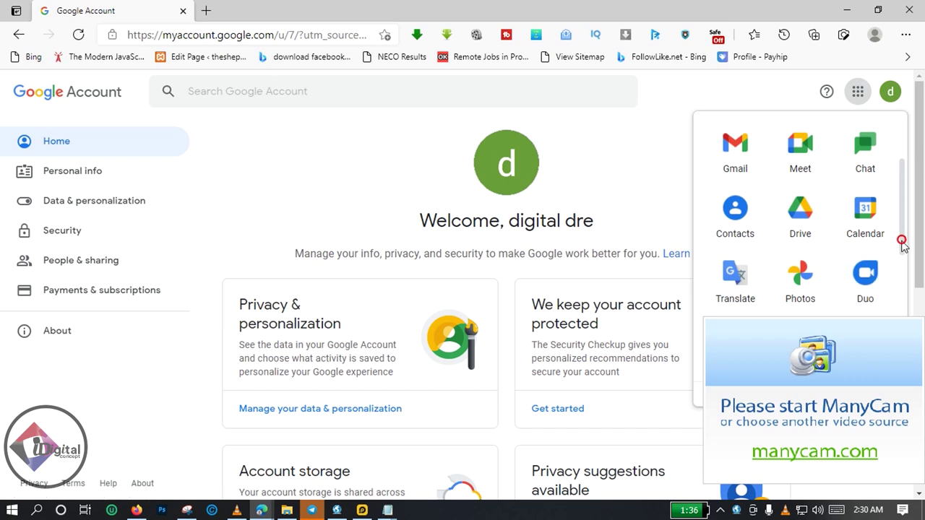
left_click_drag(902, 241, 908, 310)
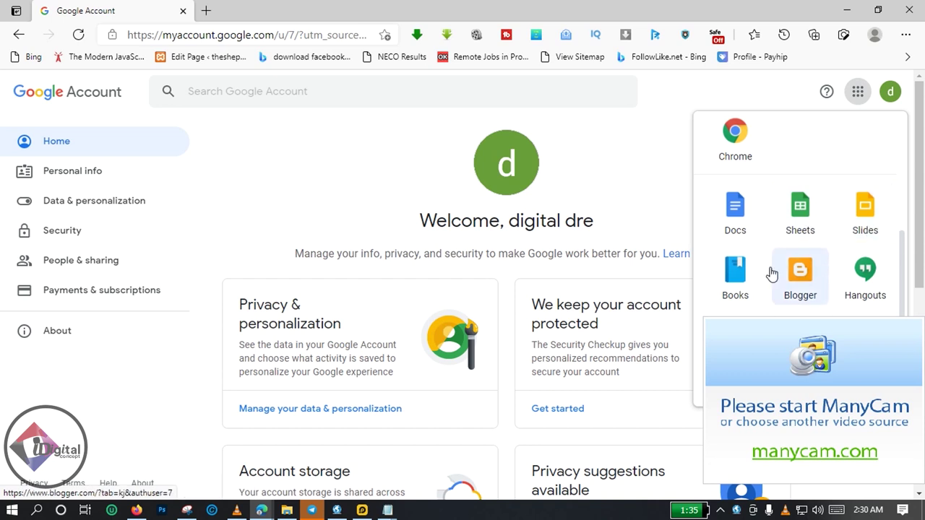
left_click_drag(902, 272, 902, 314)
scroll(901, 314, "up", 2)
scroll(902, 314, "down", 3)
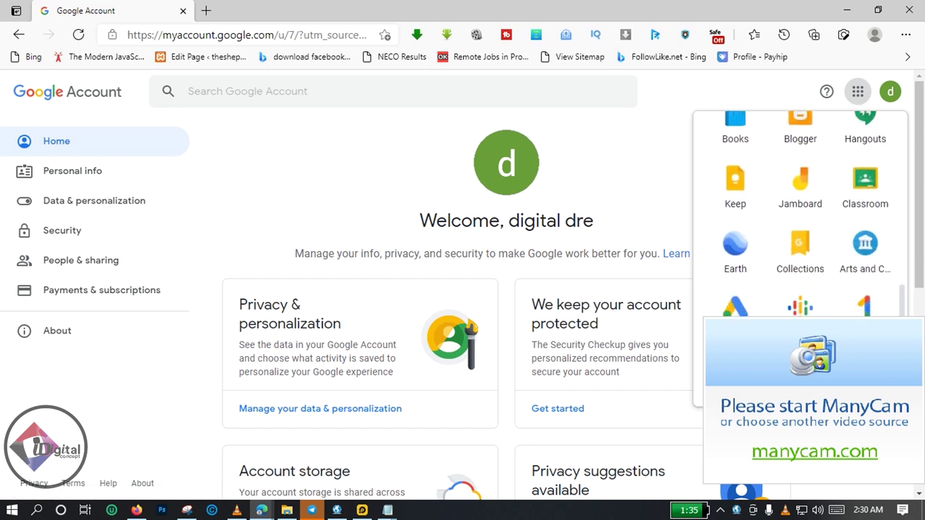
scroll(902, 271, "up", 2)
scroll(902, 271, "down", 2)
scroll(902, 271, "up", 2)
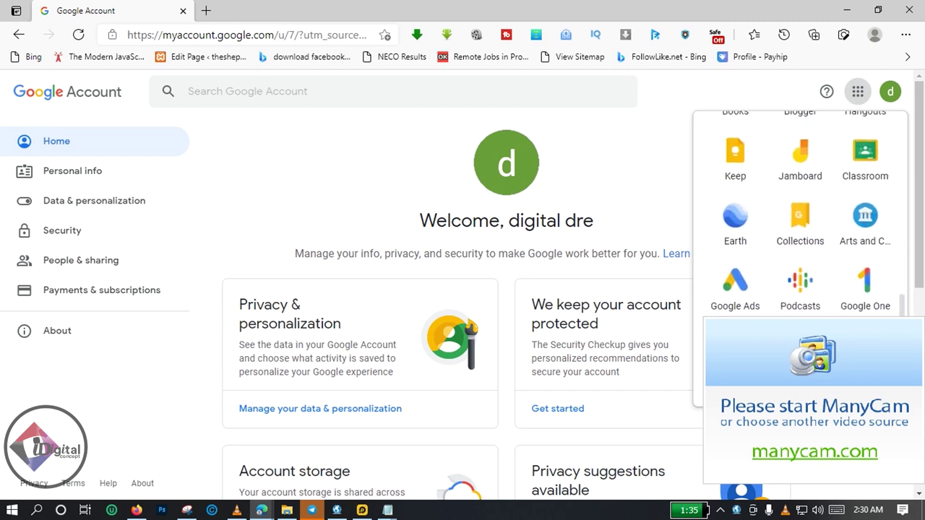
left_click_drag(901, 271, 899, 167)
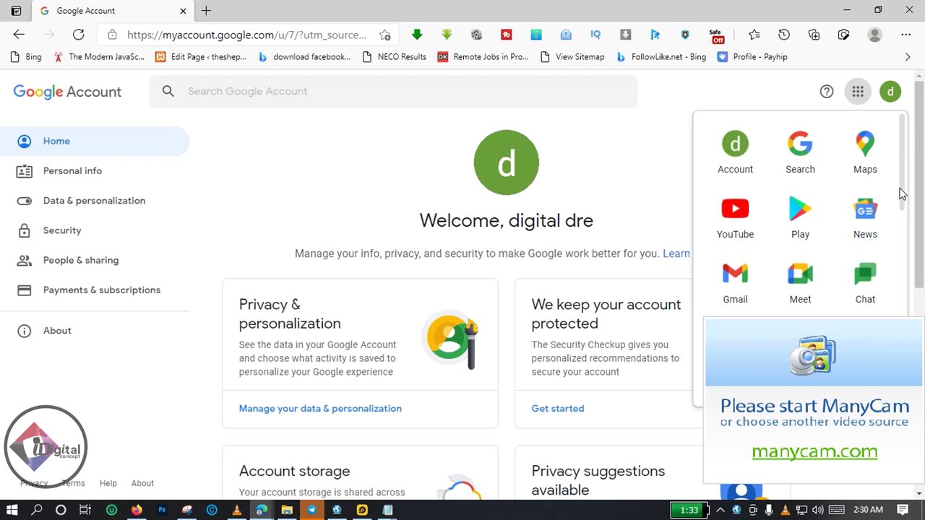
scroll(901, 193, "down", 2)
scroll(904, 181, "up", 2)
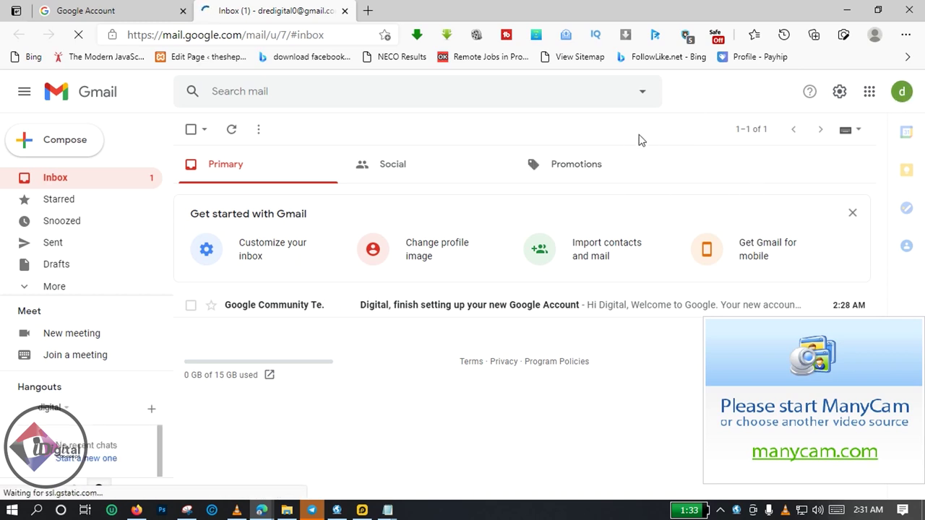
Dismiss the inbox promo and check the new account's email address in the account panel.
left_click(901, 94)
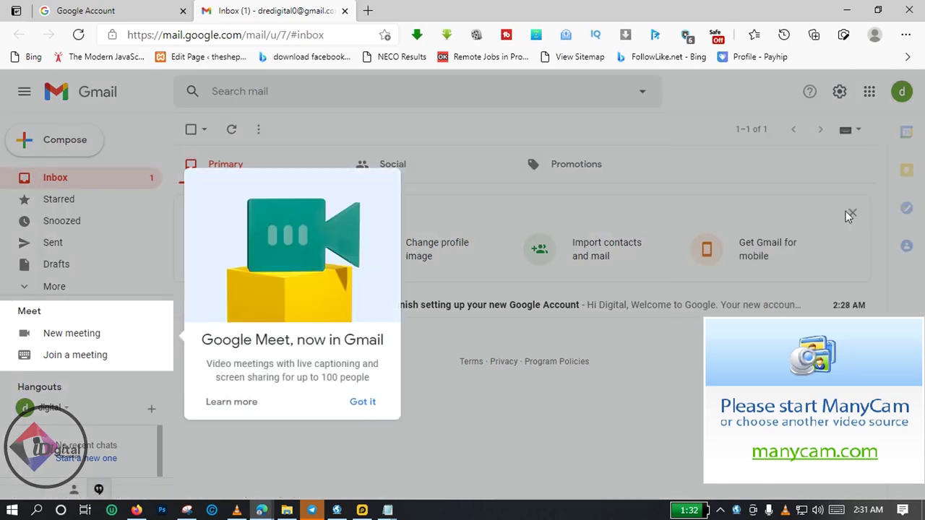
left_click(849, 216)
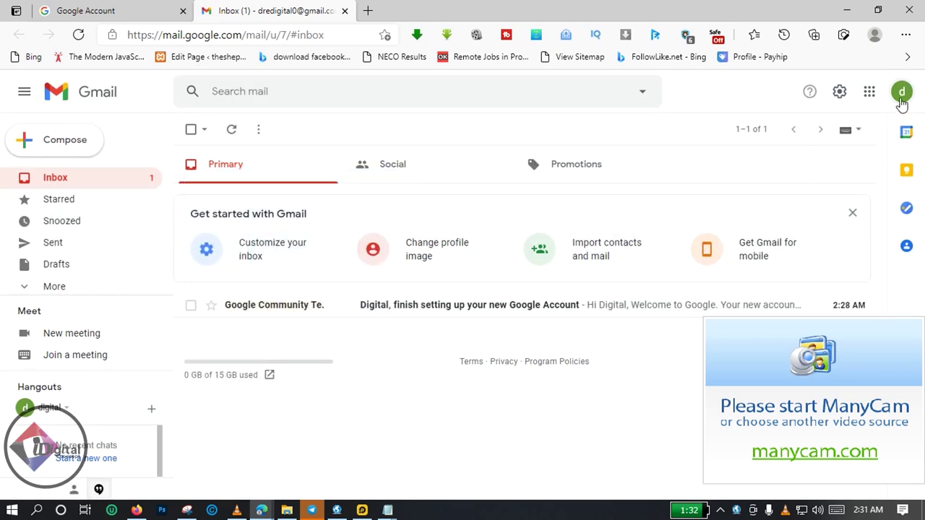
left_click(902, 92)
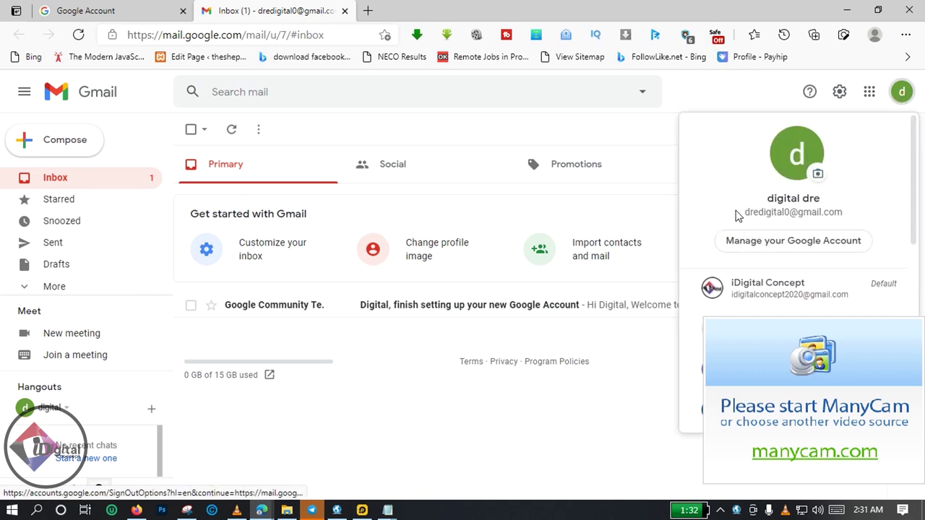
left_click_drag(735, 212, 854, 212)
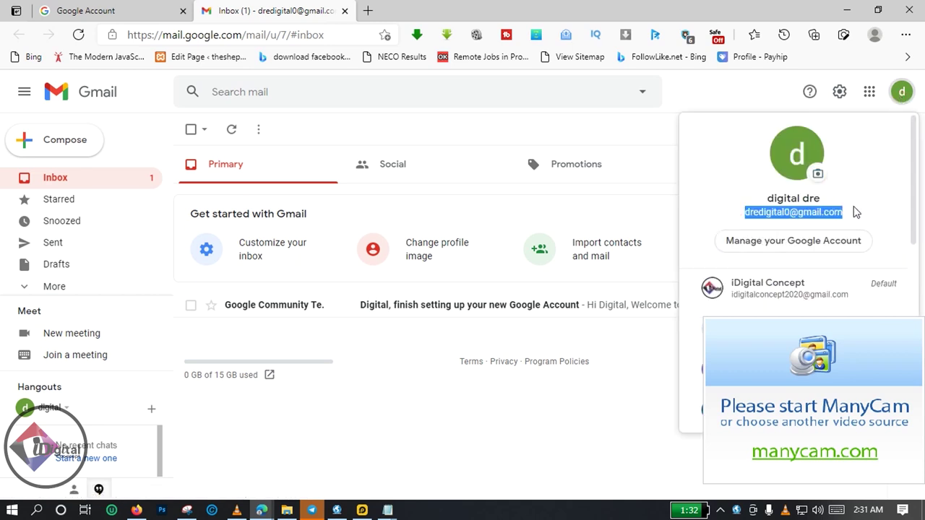
left_click(737, 91)
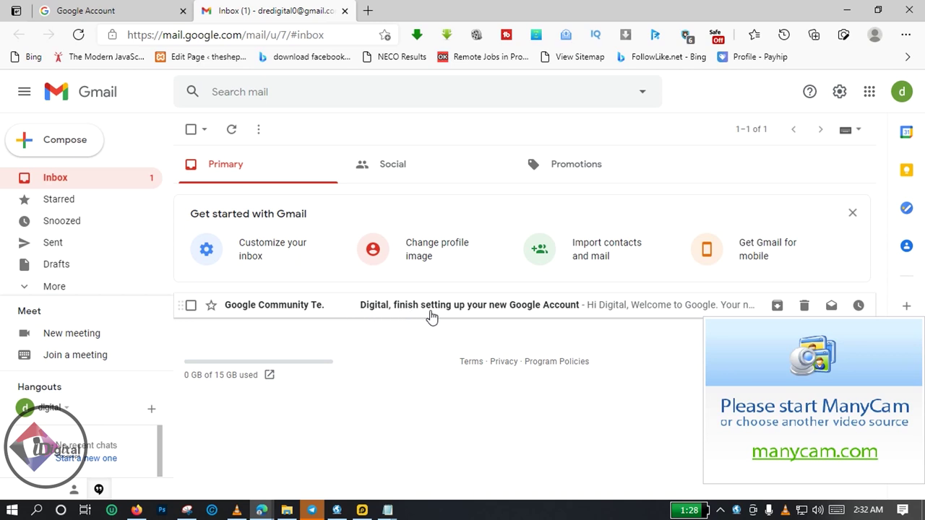
Open the Google Community Team welcome email and scroll through its setup tips.
left_click(448, 316)
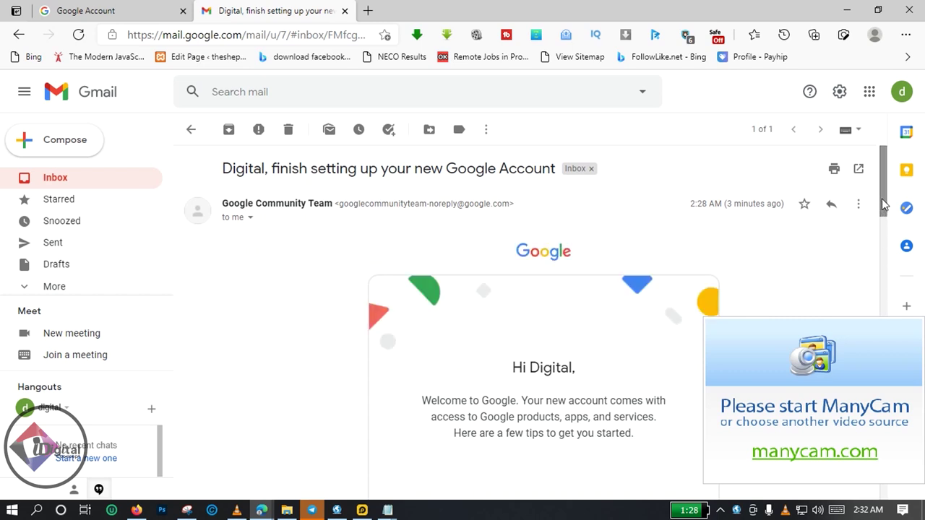
left_click_drag(884, 205, 876, 142)
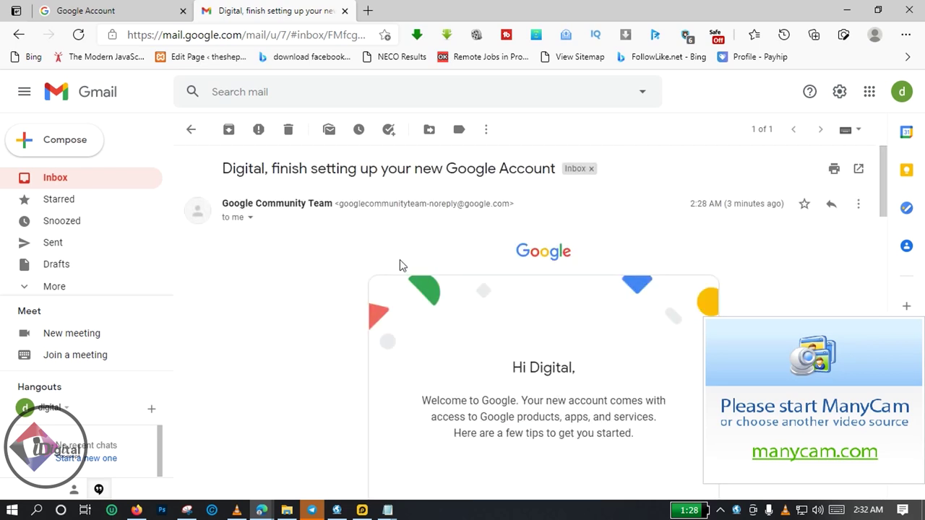
Return to the inbox list and scroll back to its top.
left_click(192, 130)
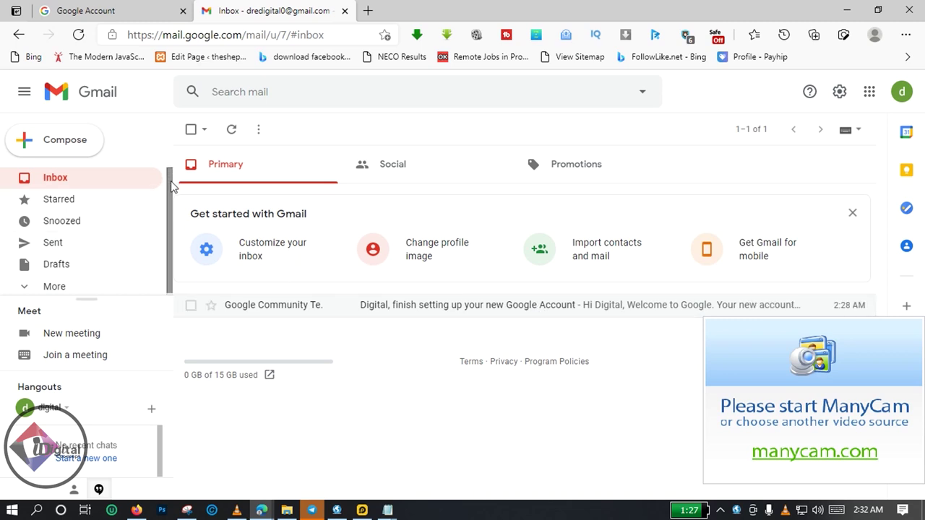
scroll(170, 217, "up", 1)
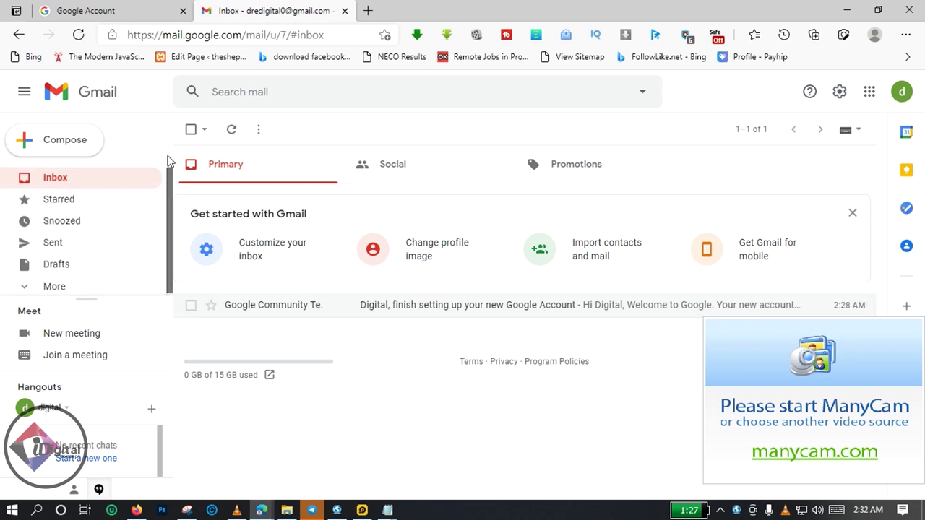